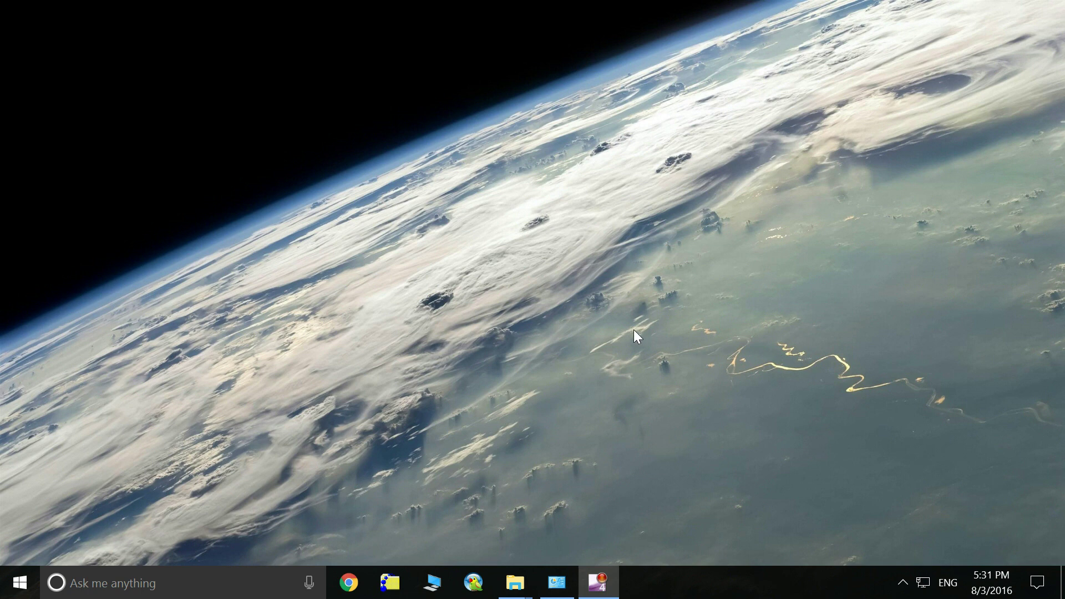
Refresh the desktop, then glance at the Action Center and the calendar.
right_click(358, 208)
click(466, 257)
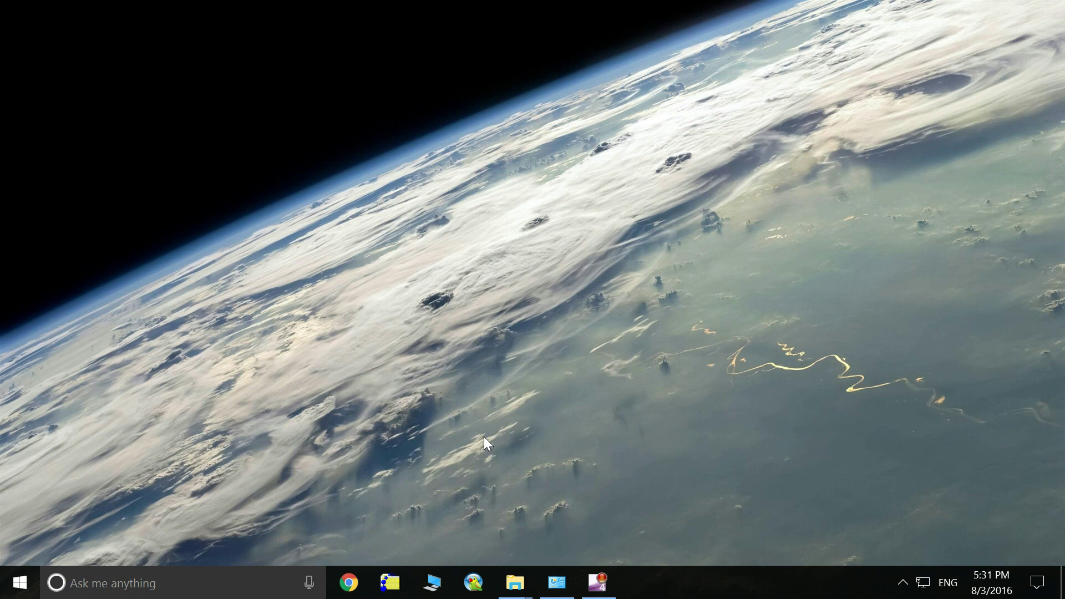
click(1037, 582)
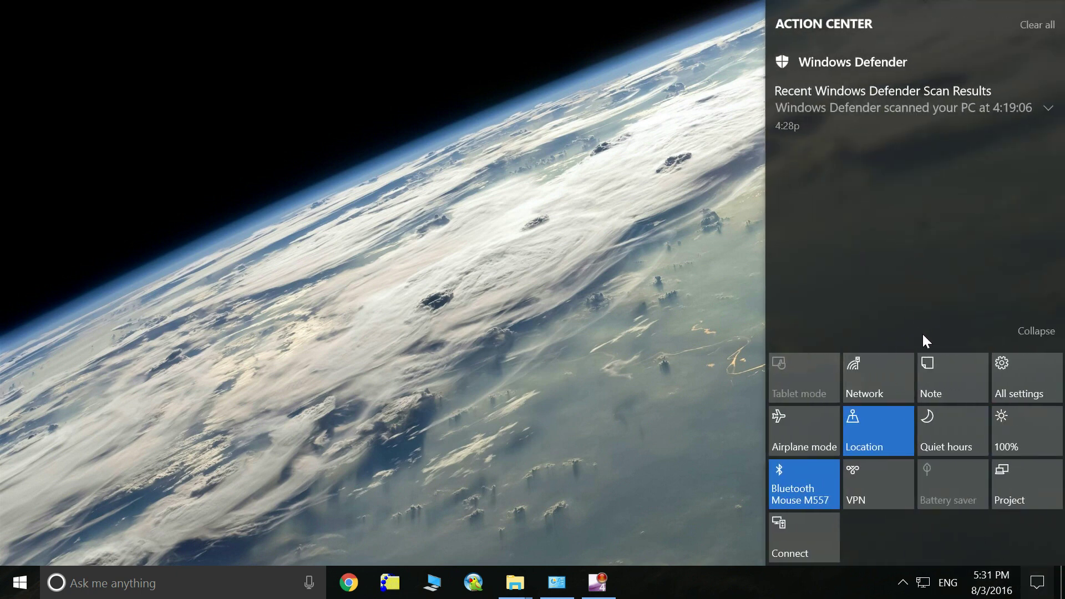
click(992, 590)
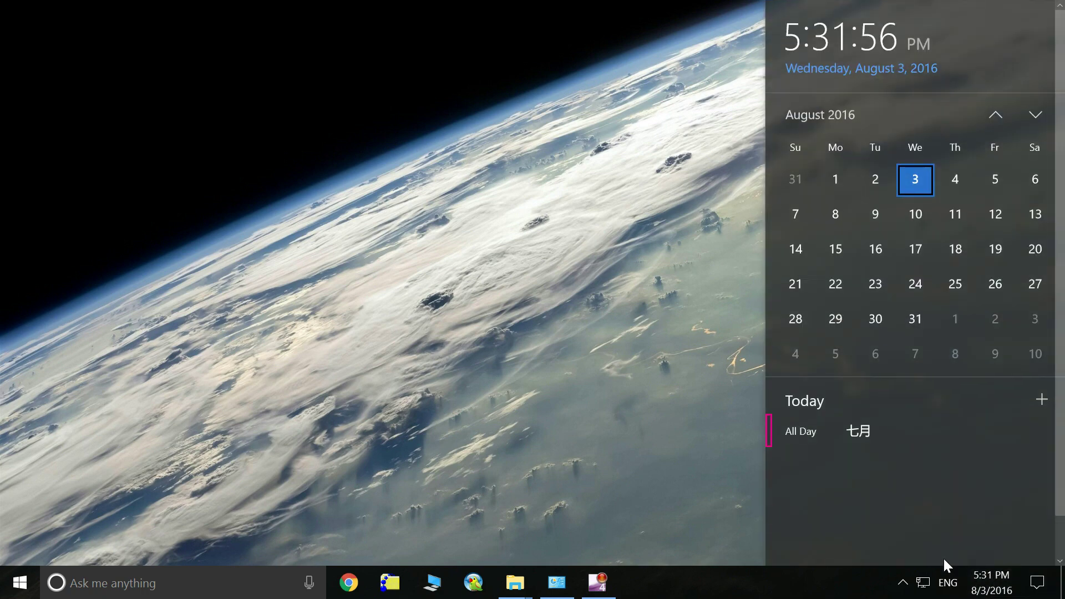
click(546, 261)
Refresh the desktop twice more from its right-click menu.
right_click(505, 197)
click(546, 249)
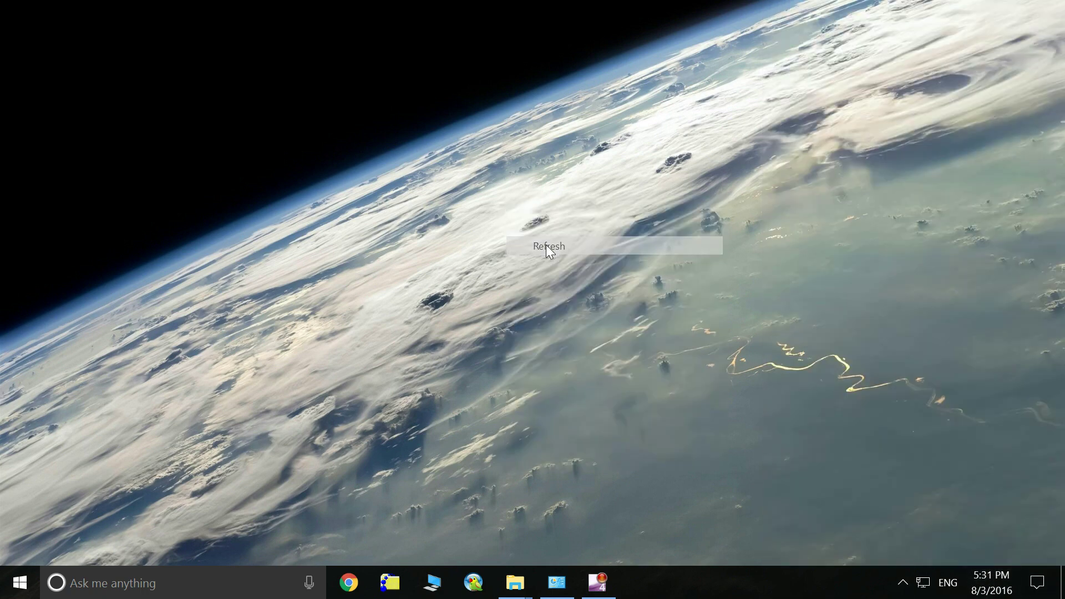
right_click(332, 191)
click(382, 236)
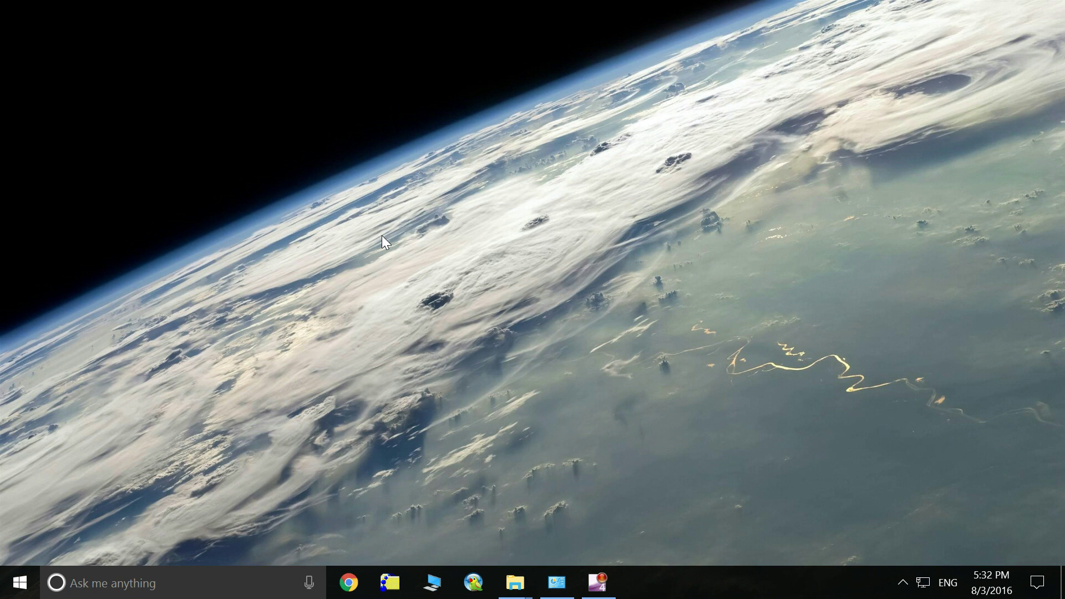
Turn on Developer mode in Settings under Update & security > For developers.
click(20, 583)
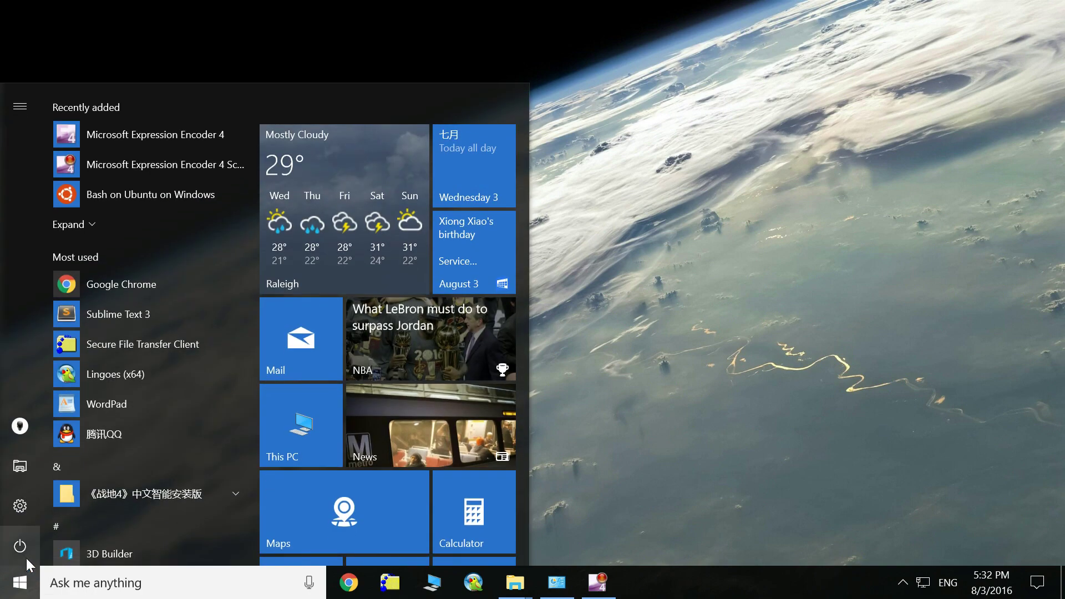
click(31, 514)
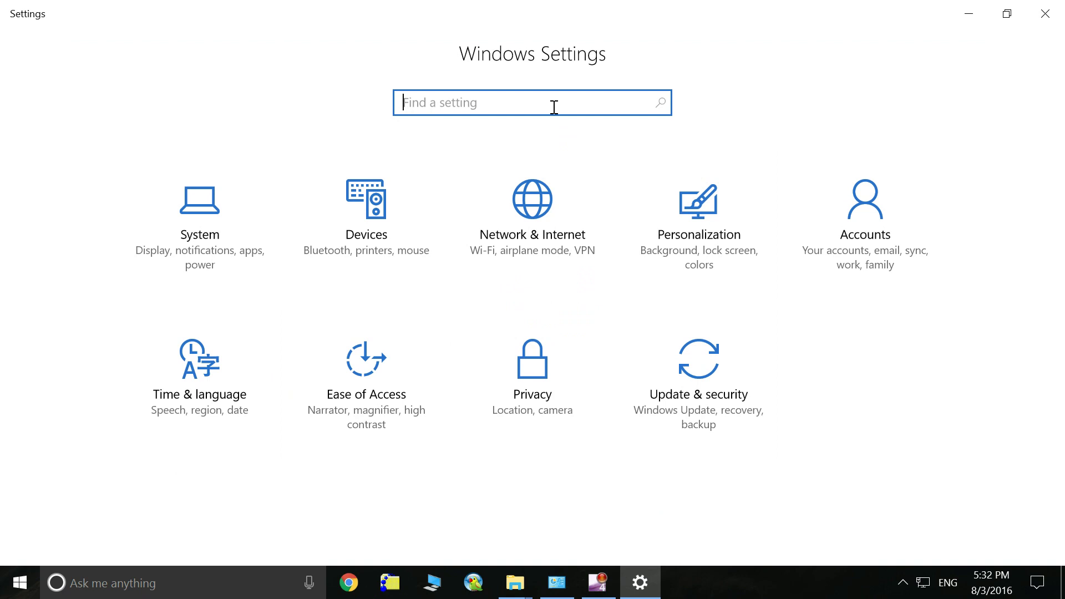
click(694, 424)
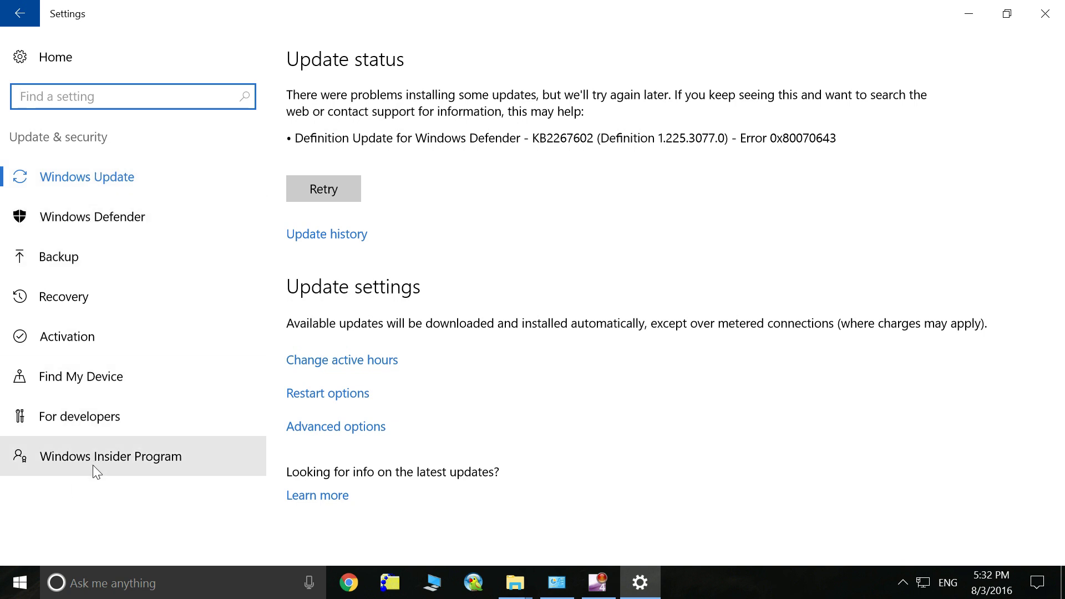
click(43, 421)
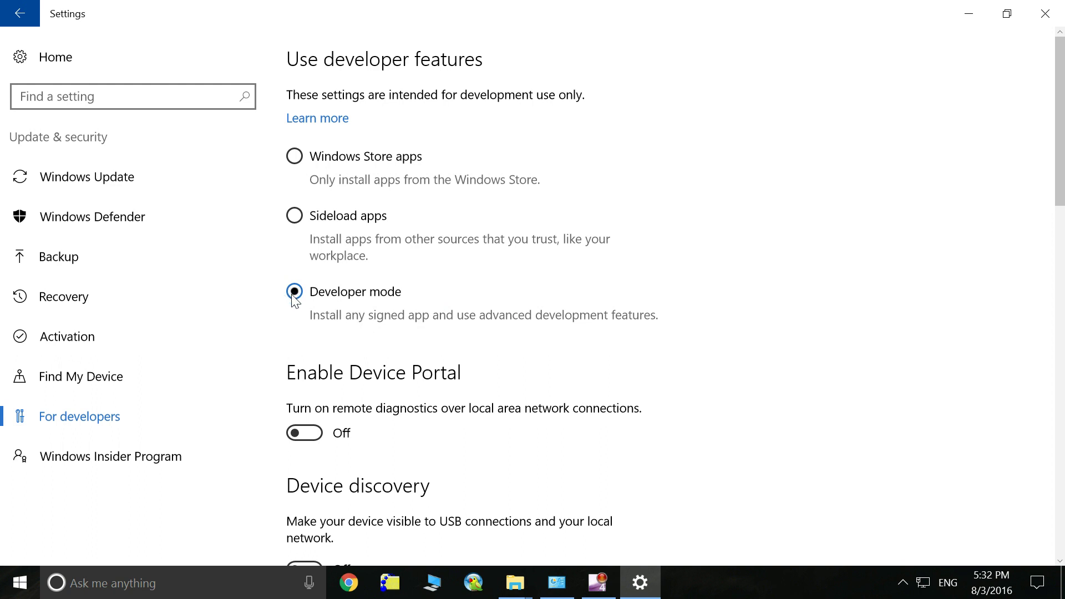
Search the settings for 'windows feat'.
scroll(433, 322, down, 2)
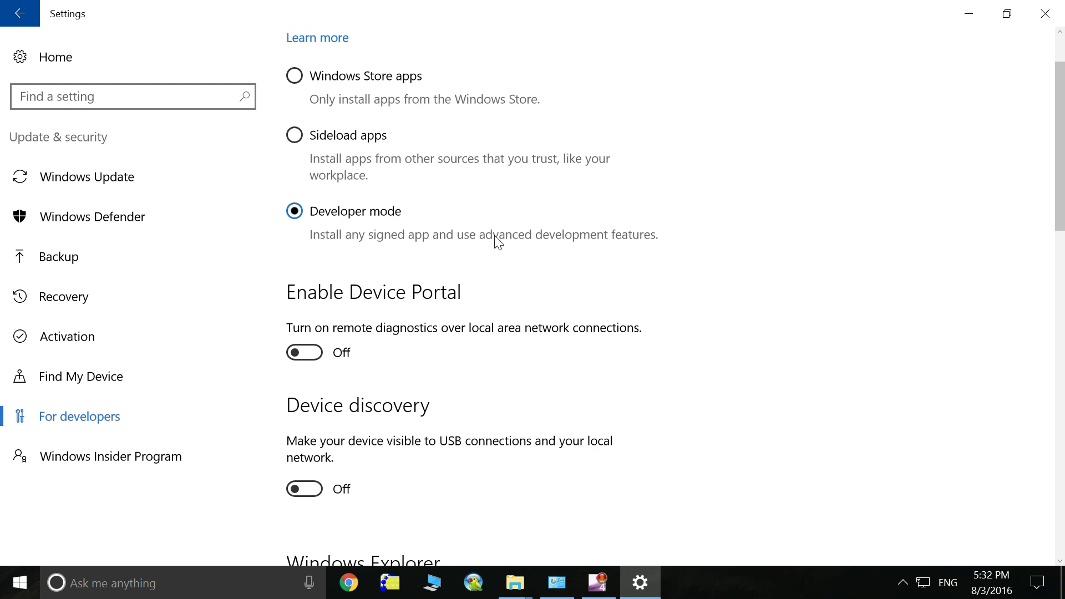
click(110, 97)
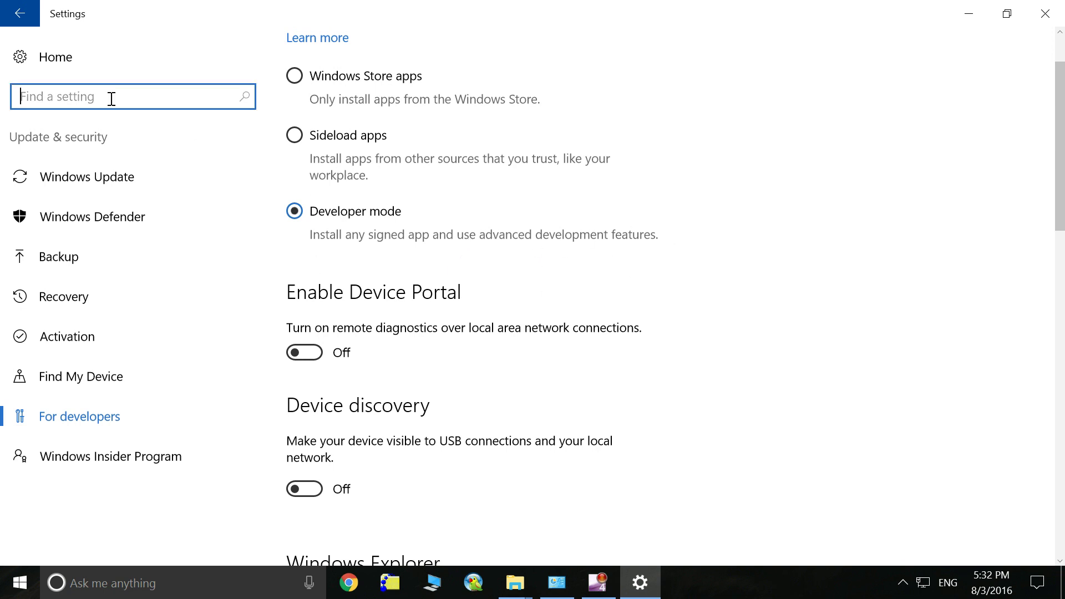
text(w)
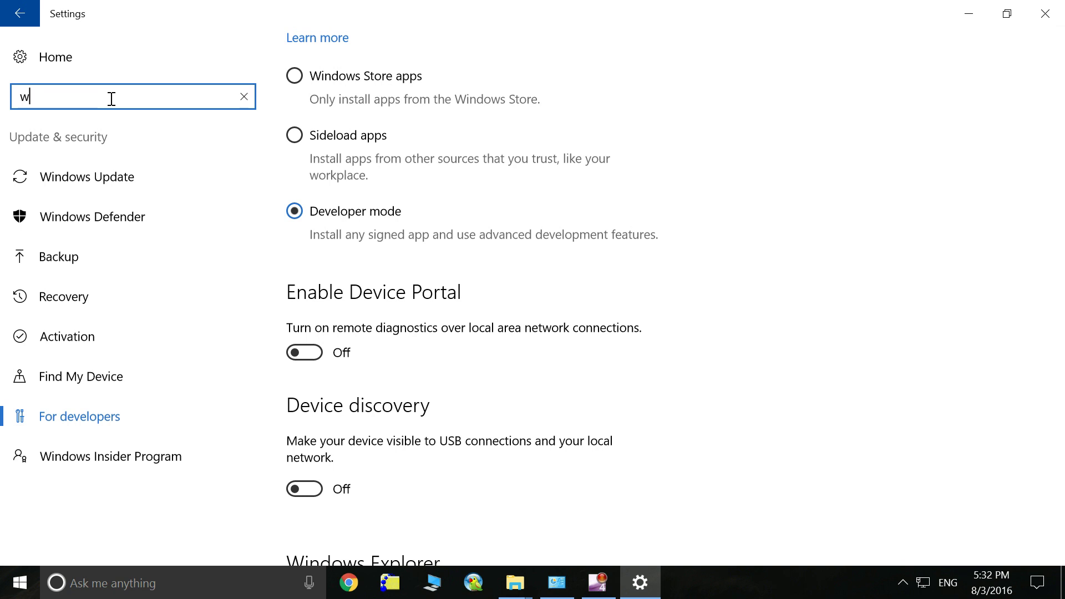
text(indows)
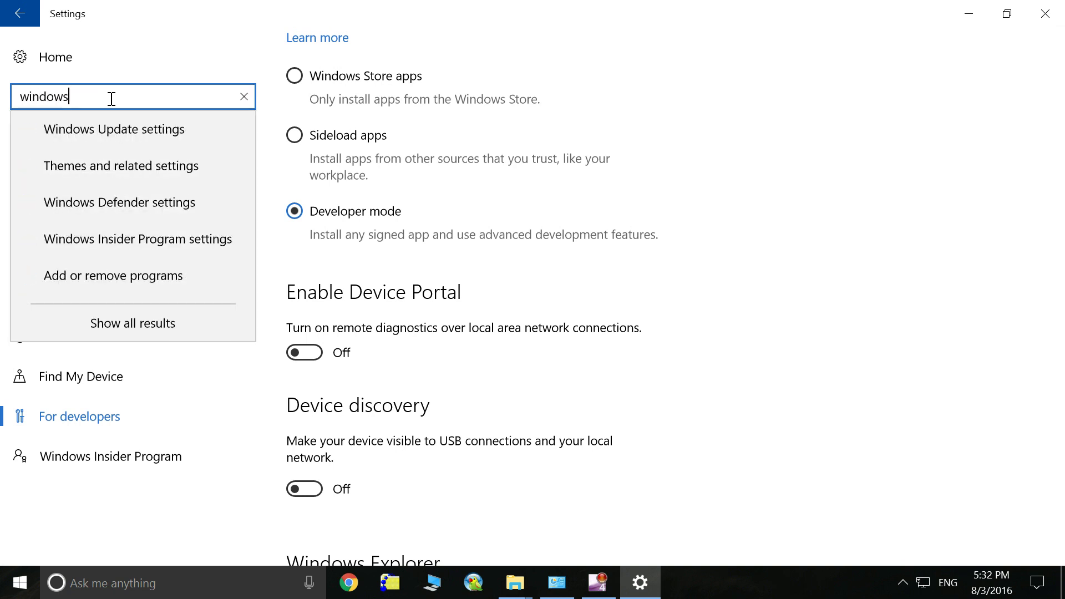
text( feat)
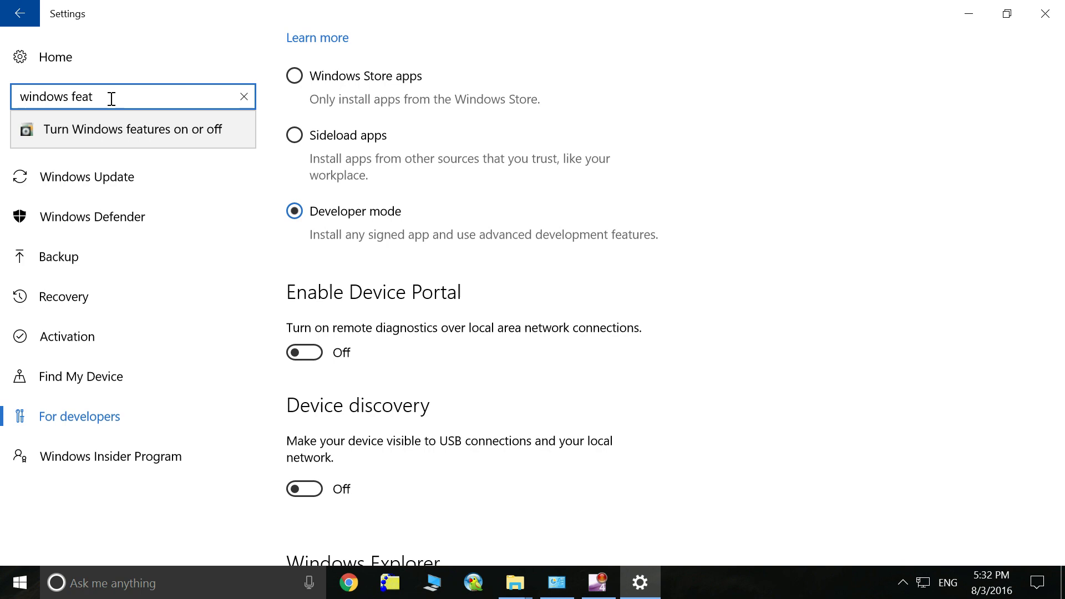
Check Windows Subsystem for Linux (Beta) in Windows Features and confirm with OK.
click(143, 131)
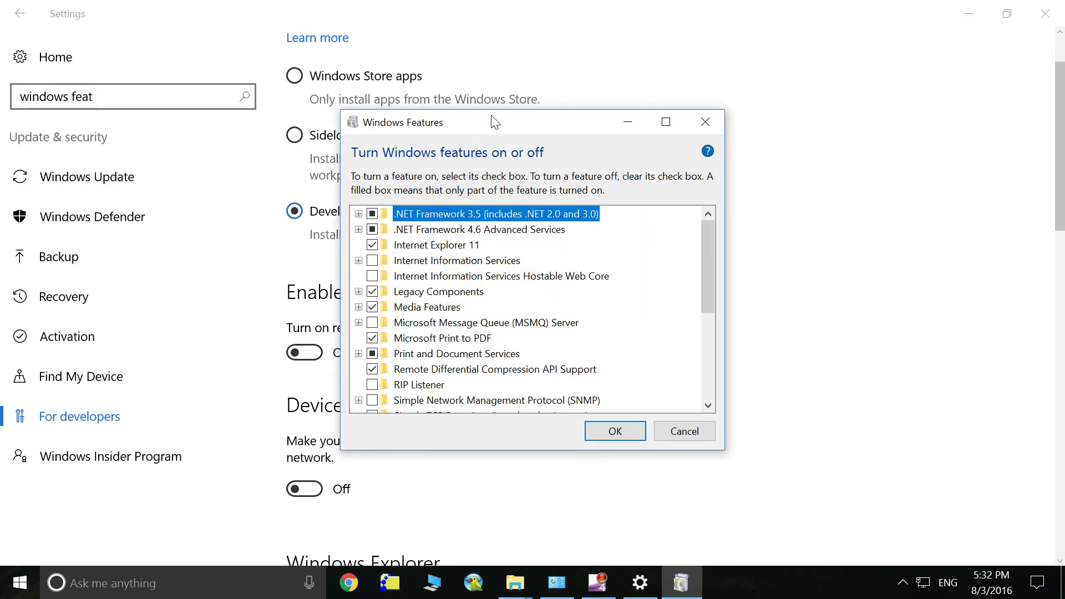
drag(492, 118, 397, 78)
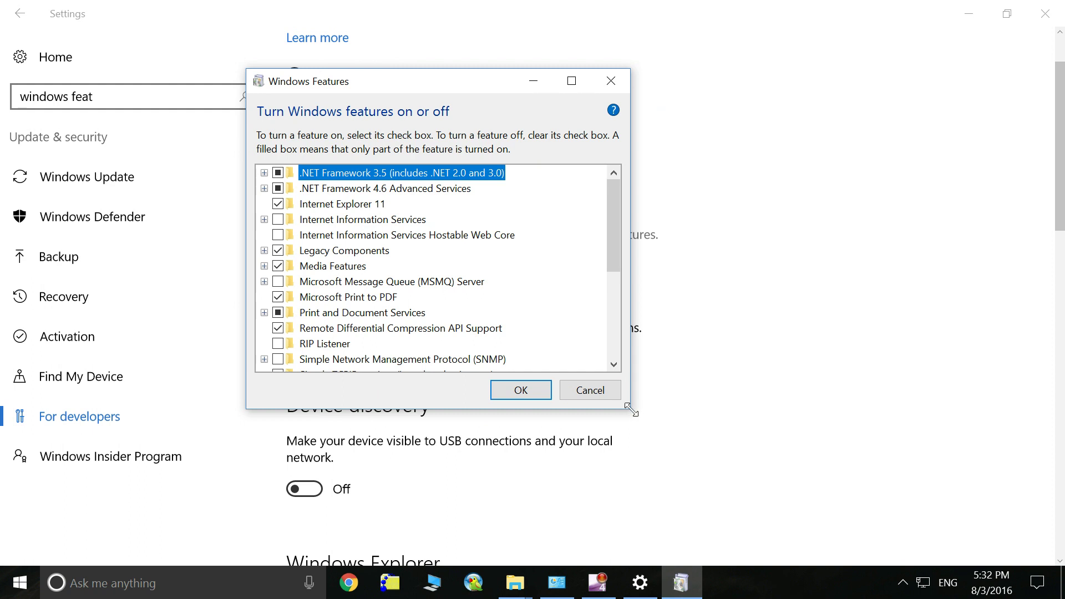
scroll(504, 284, down, 2)
scroll(502, 287, down, 3)
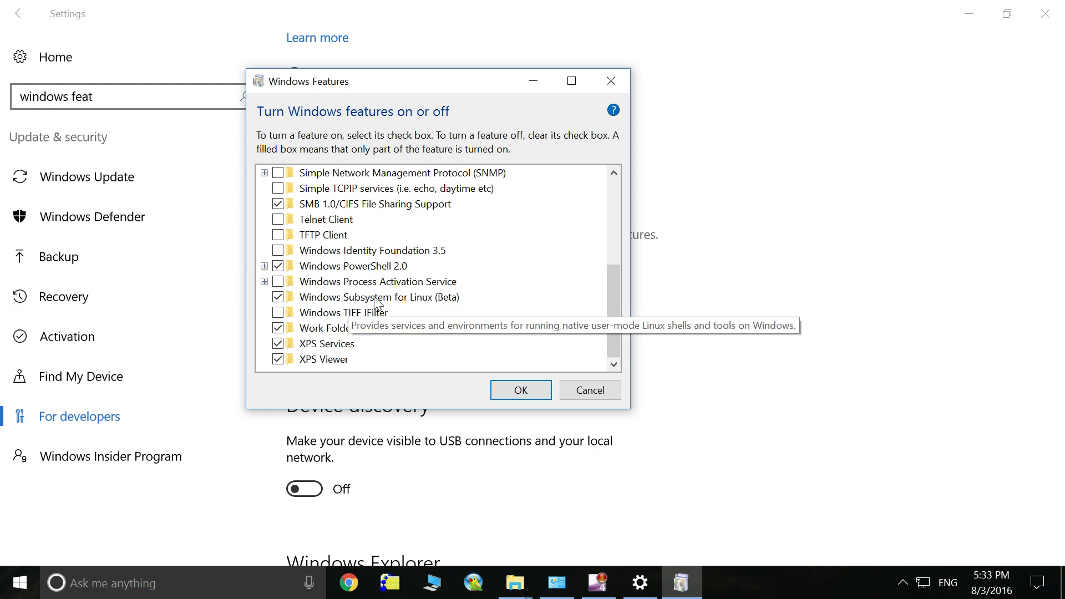
click(542, 396)
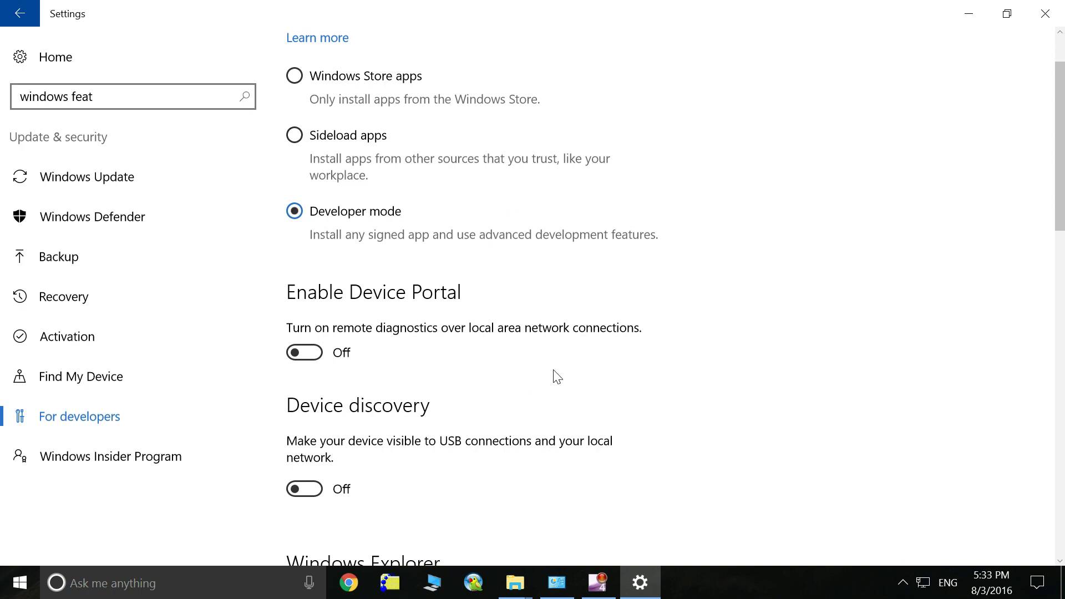
Launch Command Prompt by searching for cmd.
click(194, 592)
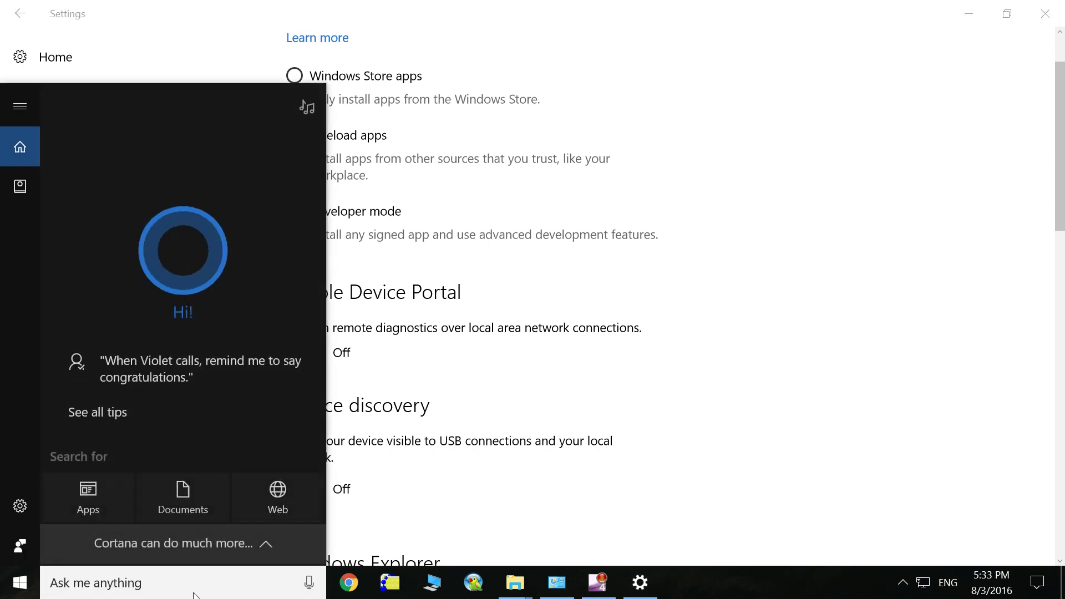
text(cmd)
key(Return)
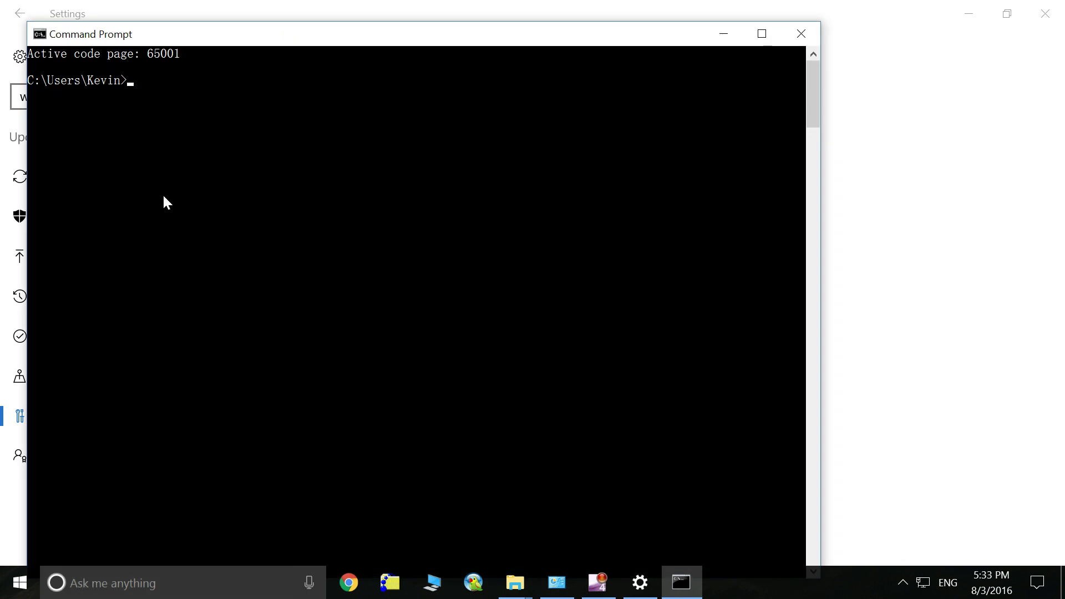
click(163, 196)
click(188, 93)
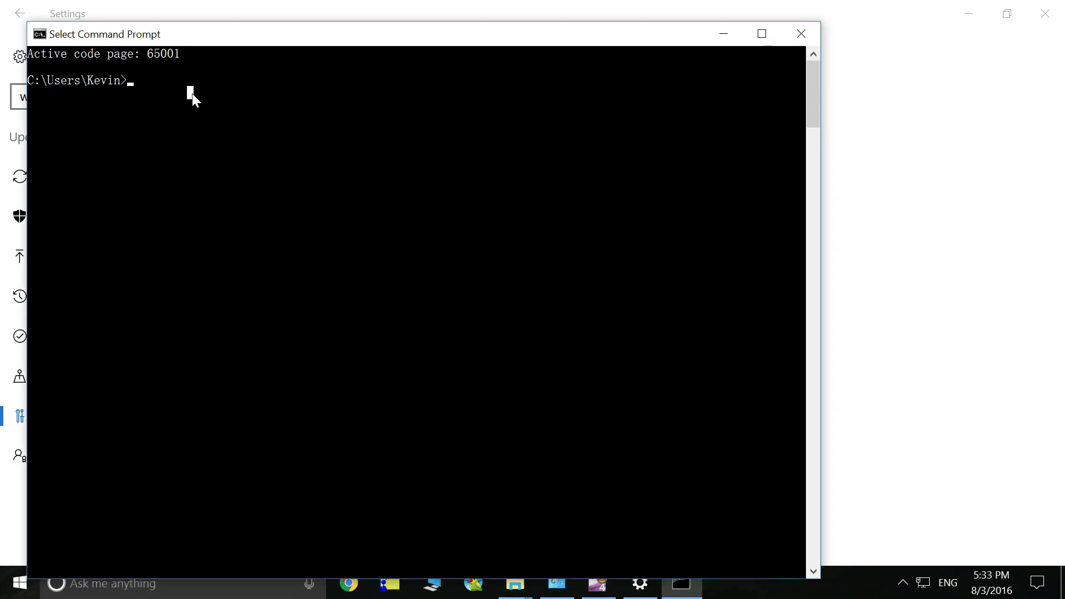
Start bash and list the Windows home folder contents with ls.
text(bash)
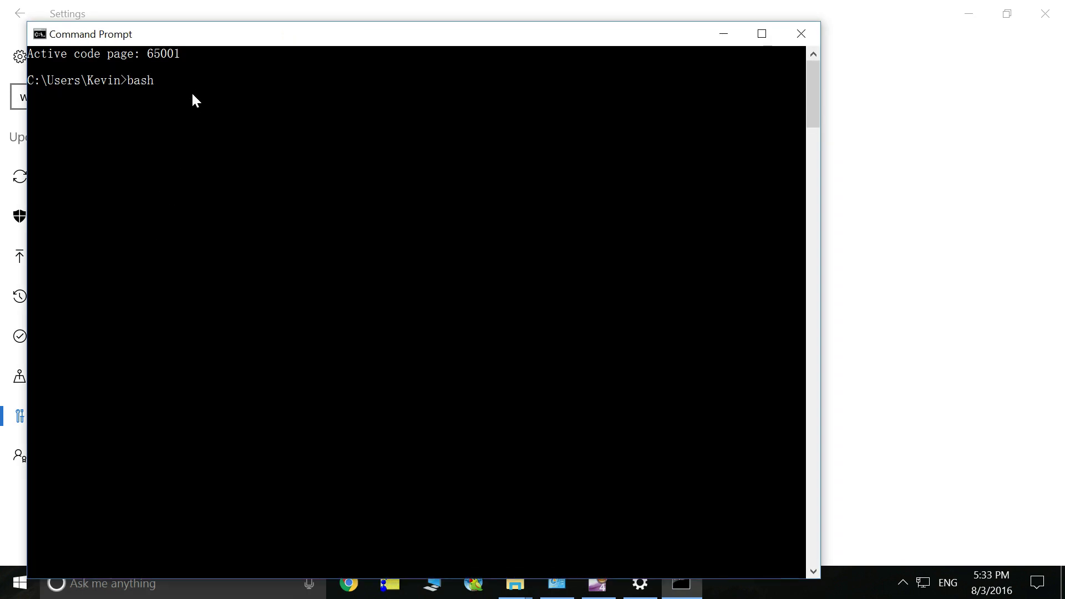
key(Return)
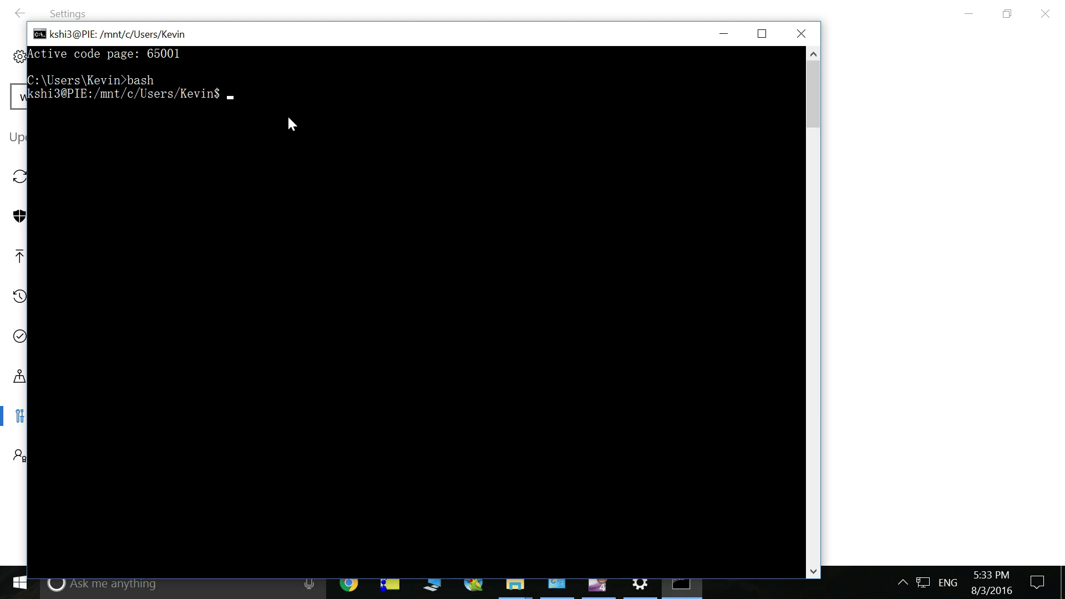
text(ls)
key(Return)
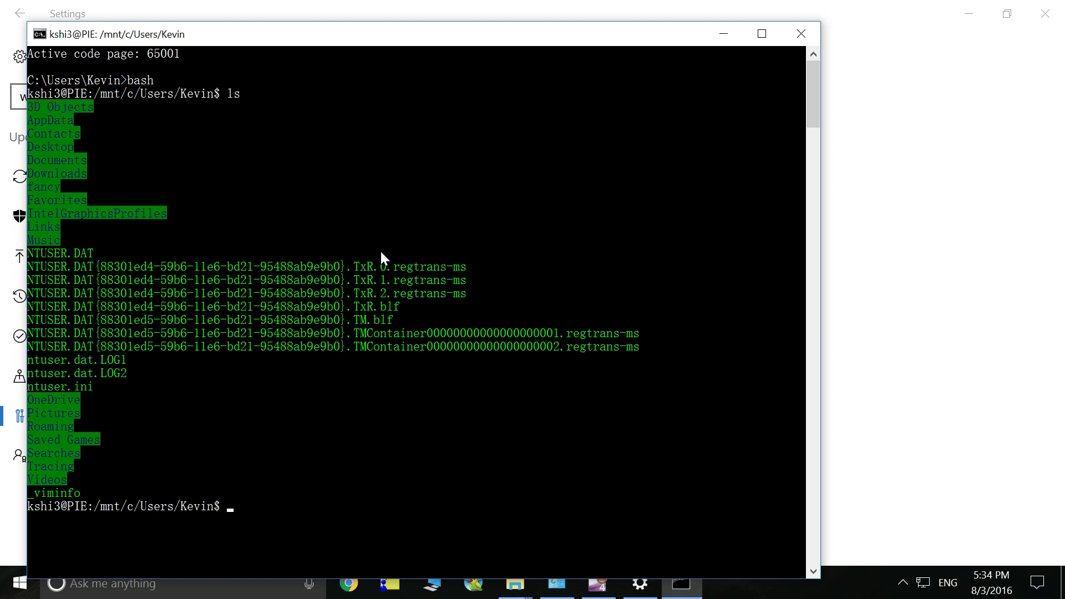
Close the console and launch Bash on Ubuntu on Windows, moving its window up-left.
click(798, 32)
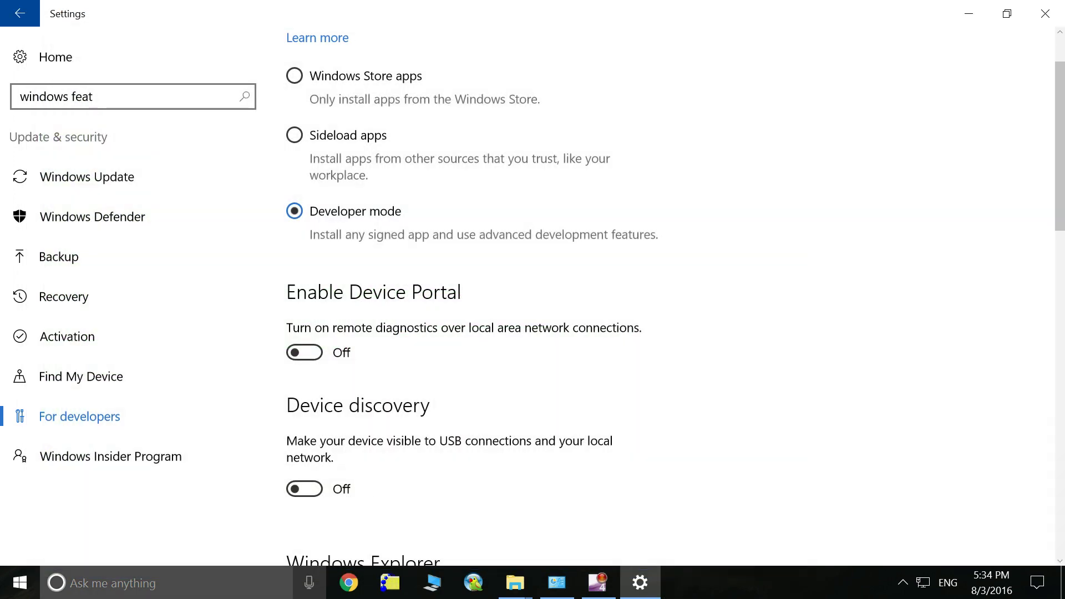
click(169, 593)
text(bash)
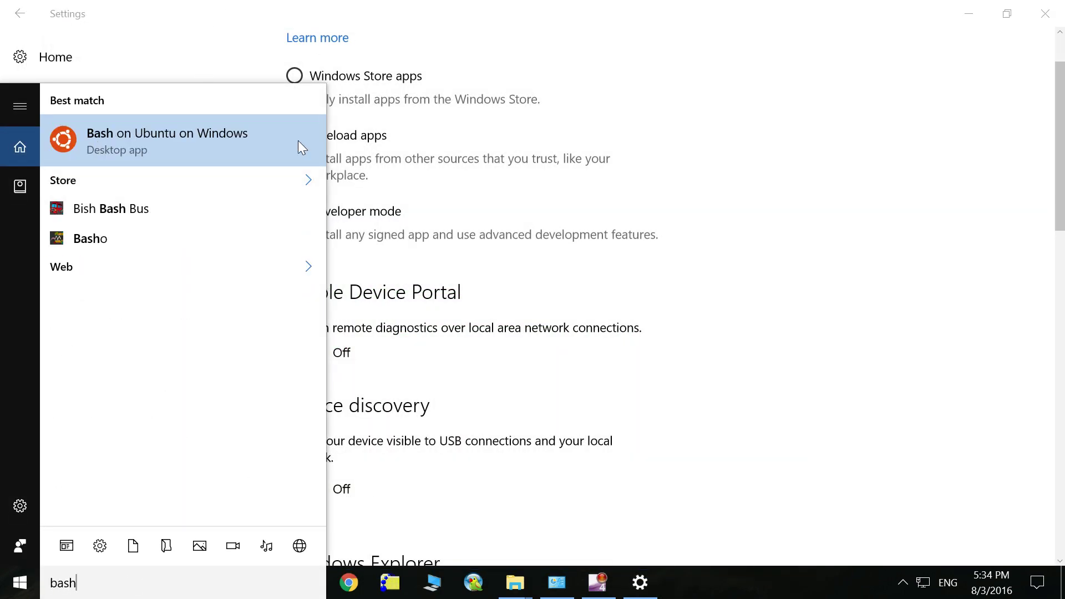
click(201, 150)
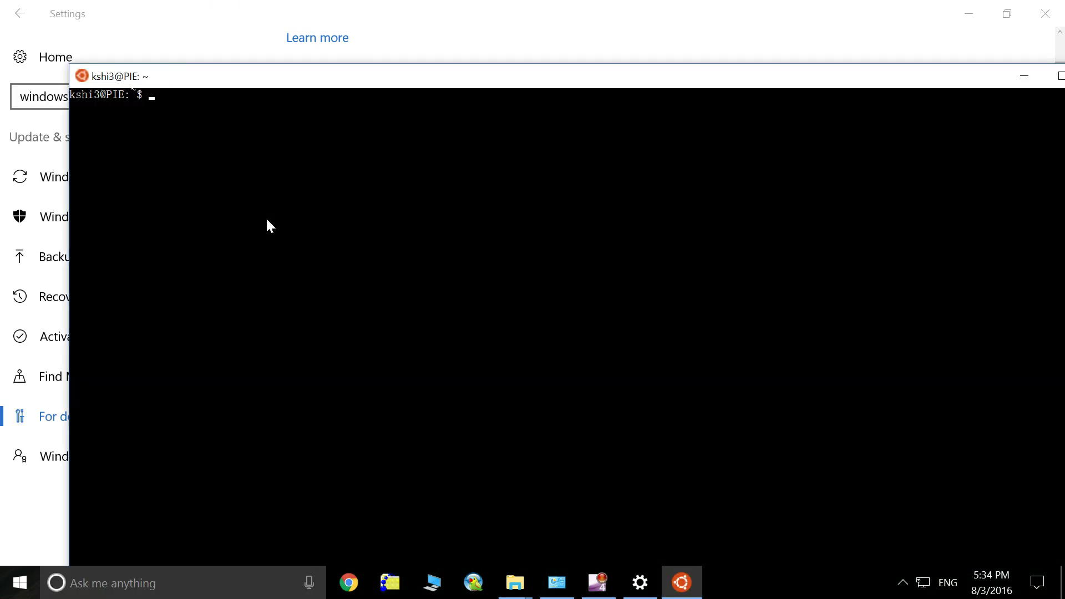
drag(325, 86, 269, 35)
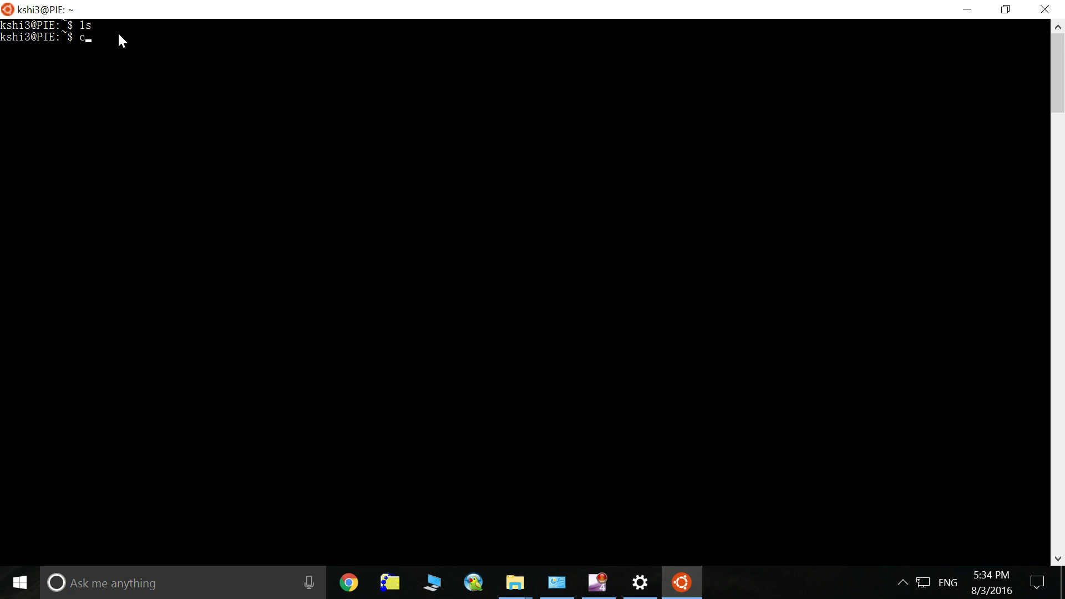
Go to the Linux home folder, move up to /home, and list it.
text(cd)
key(Return)
text(cd ..)
key(Return)
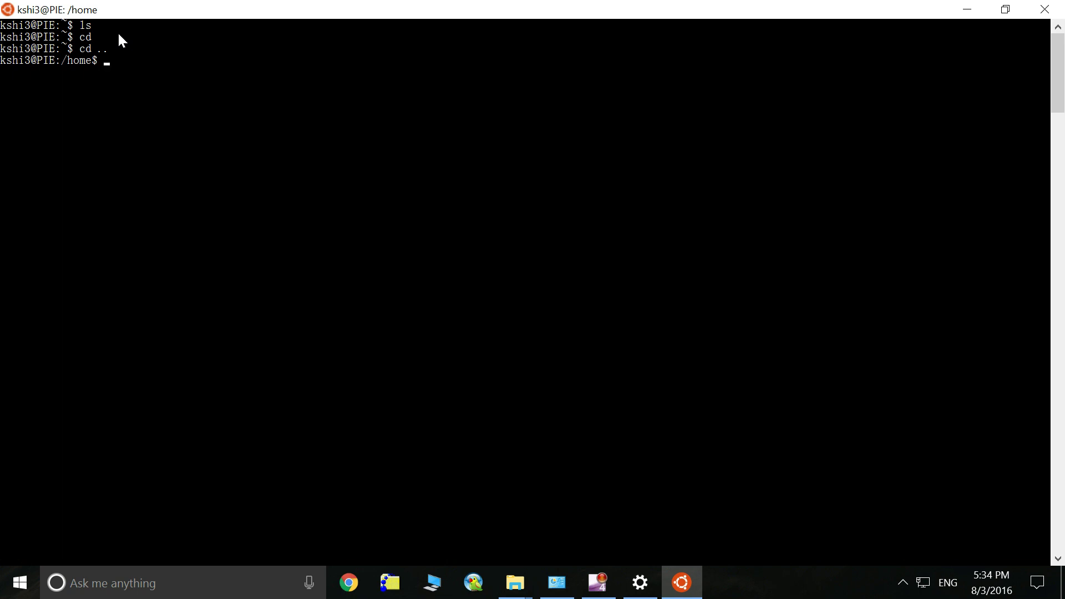
text(ls)
key(Return)
After a mistyped 'cd ..kshi3', move up to the root directory / with cd ..
text(cd )
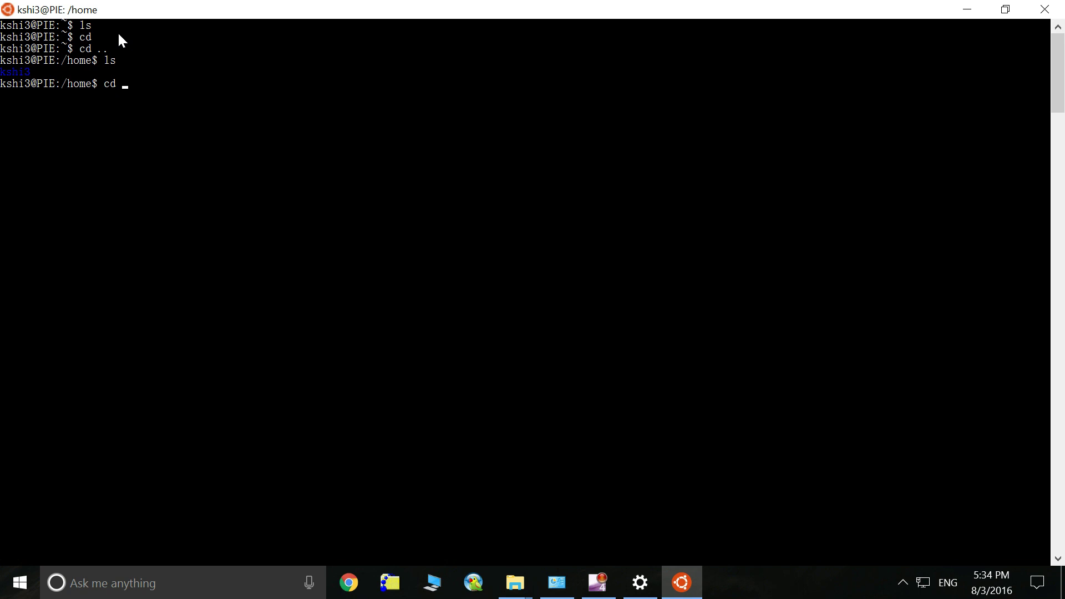
text(..kshi3)
key(Return)
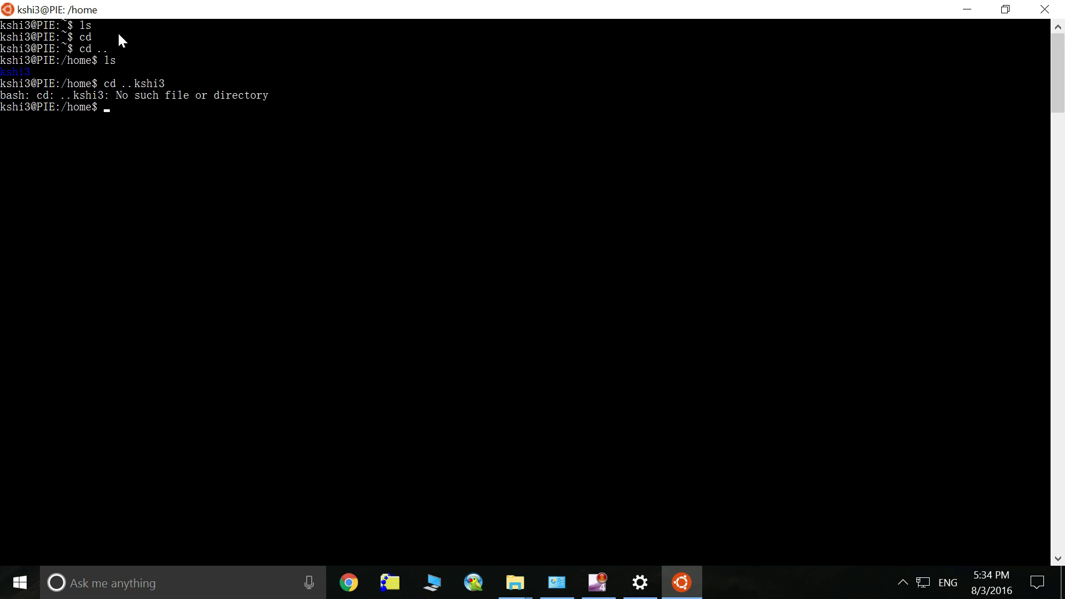
text(cd ..)
key(Return)
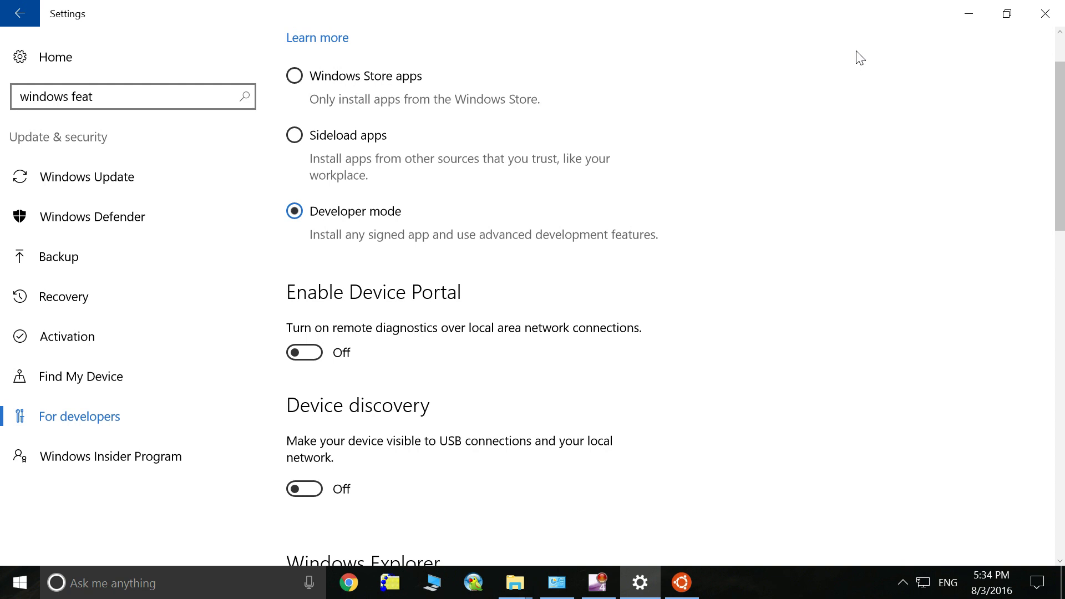
View IMG_6489.JPG full screen in Photos from the MobileFile folder, then close it.
click(515, 583)
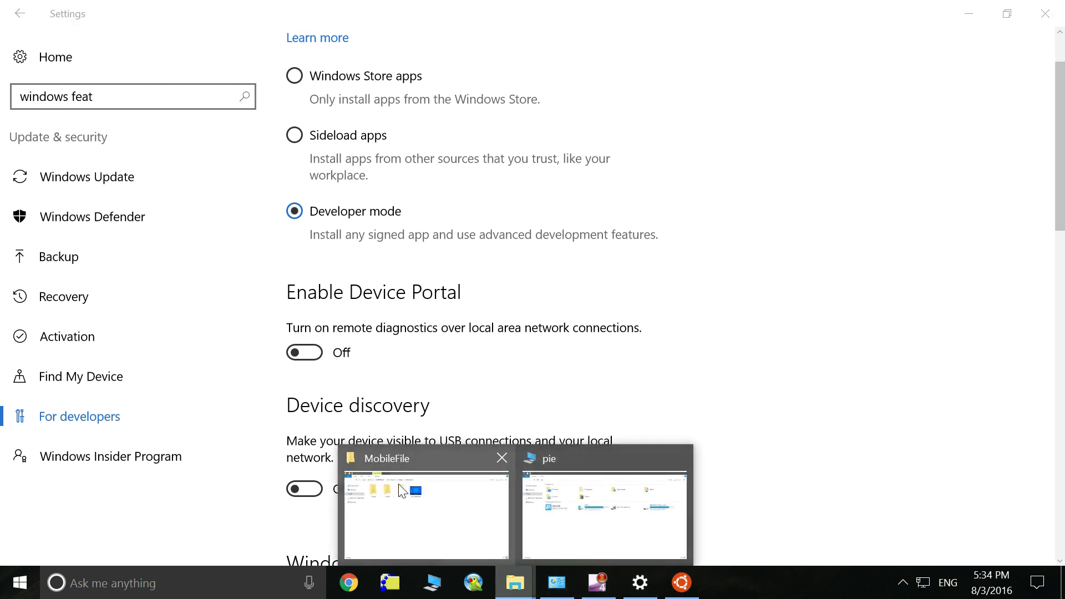
click(402, 491)
double_click(457, 115)
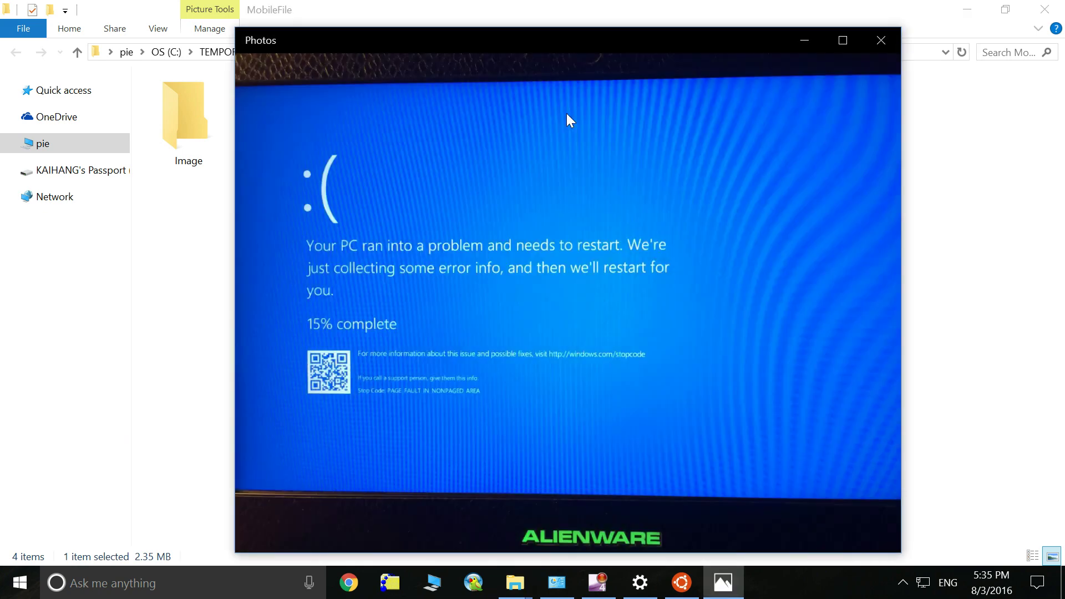
double_click(610, 37)
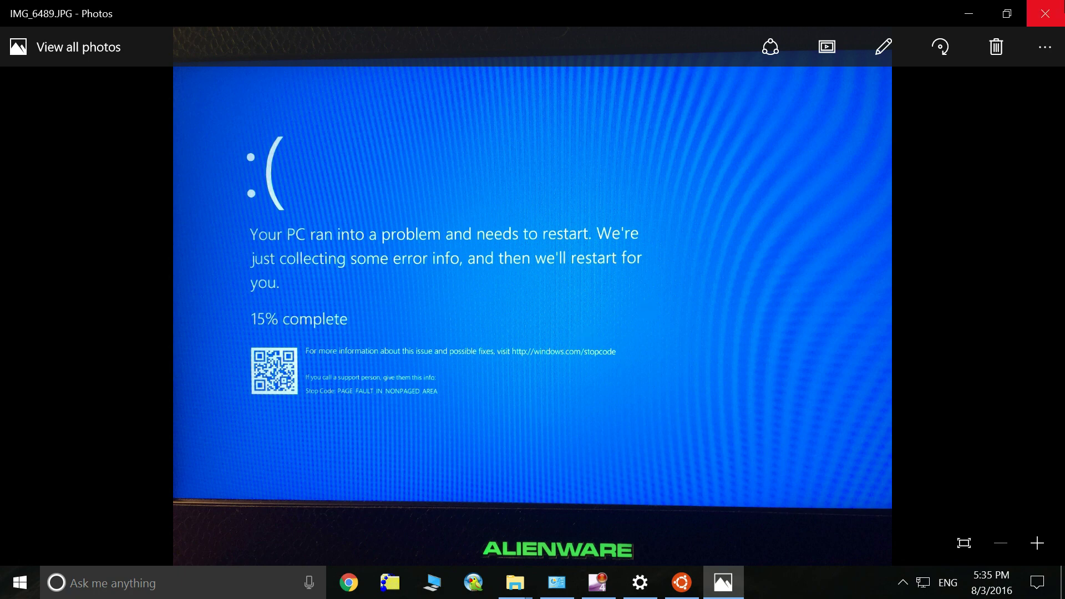
click(1044, 13)
Refresh the MobileFile folder view twice.
right_click(435, 220)
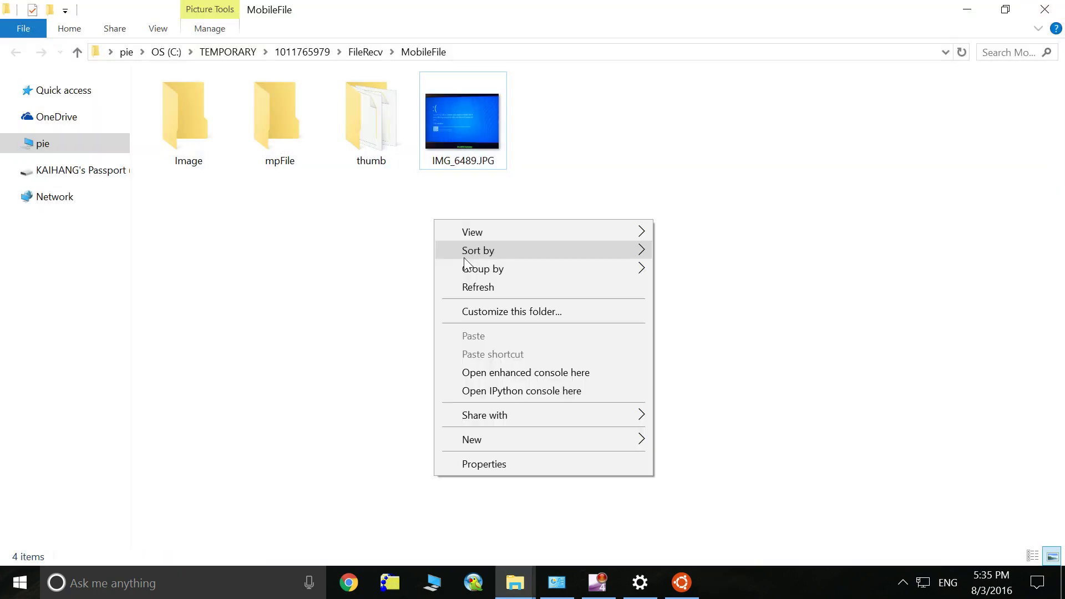
click(481, 287)
right_click(377, 198)
click(403, 258)
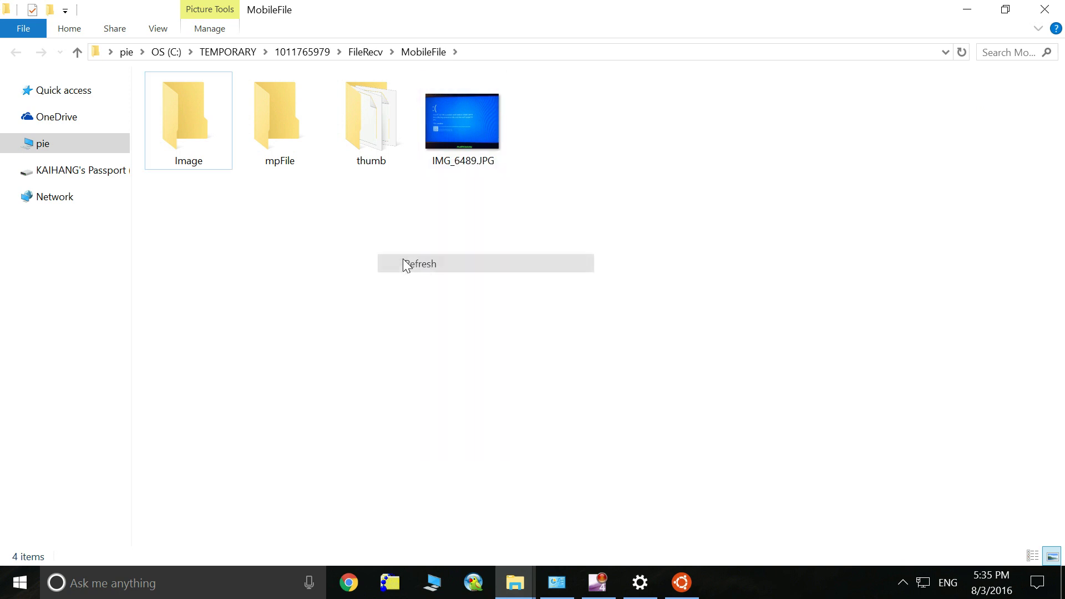